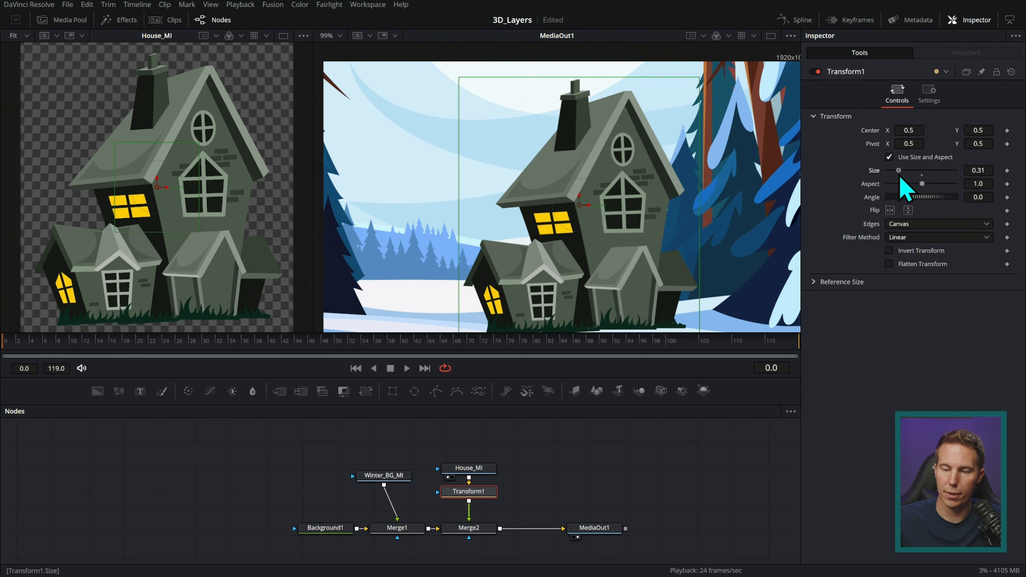
# - Move the house in the 2D composite onto the snow beside the dark trees, to a centre of about 0.351, 0.489
pyautogui.moveTo(587, 220); pyautogui.dragTo(470, 230)
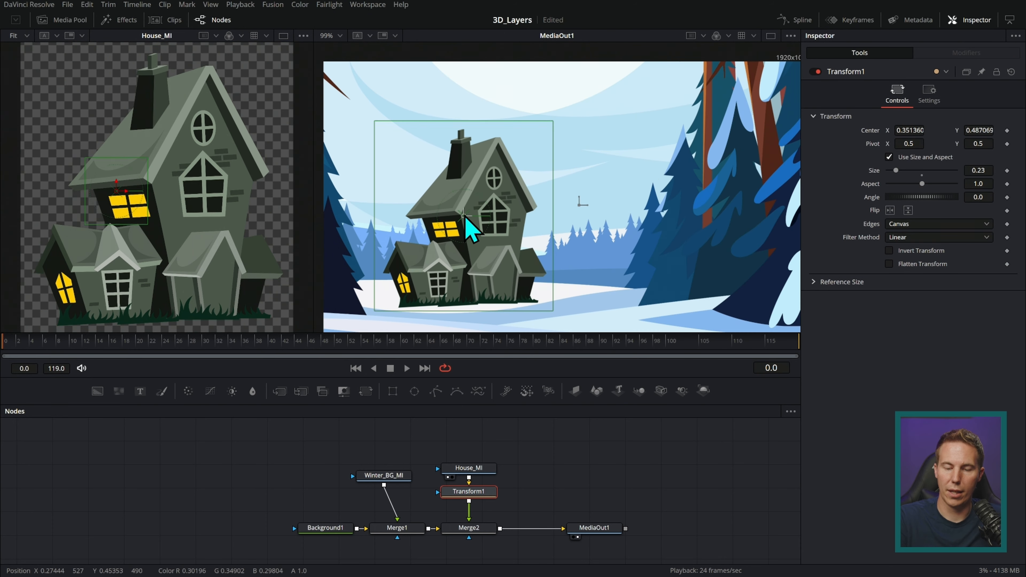
pyautogui.click(600, 454)
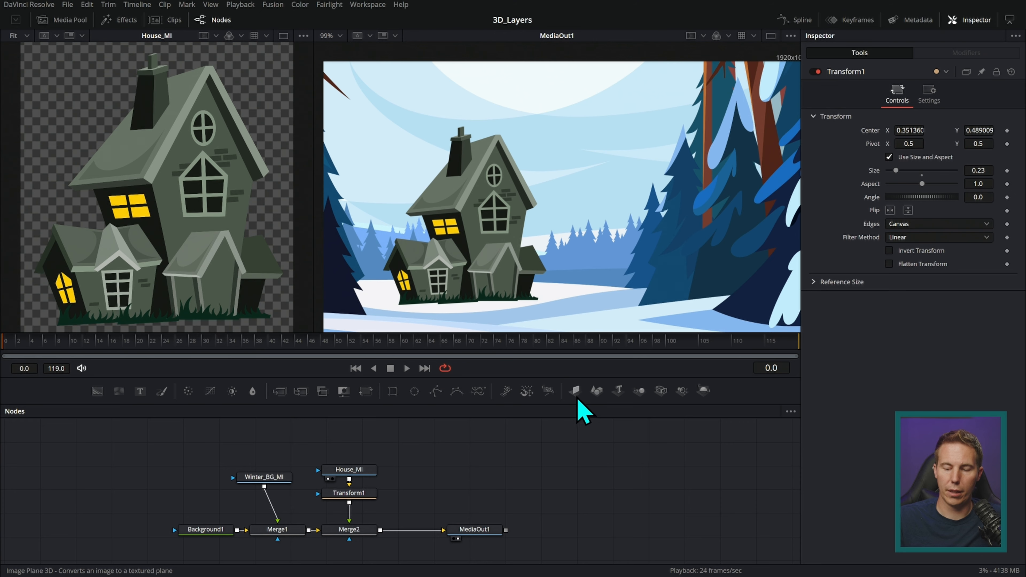
# - Add an ImagePlane3D node, show it in the second viewer and feed House_MI into it
pyautogui.moveTo(576, 393); pyautogui.dragTo(520, 462)
pyautogui.press('2')
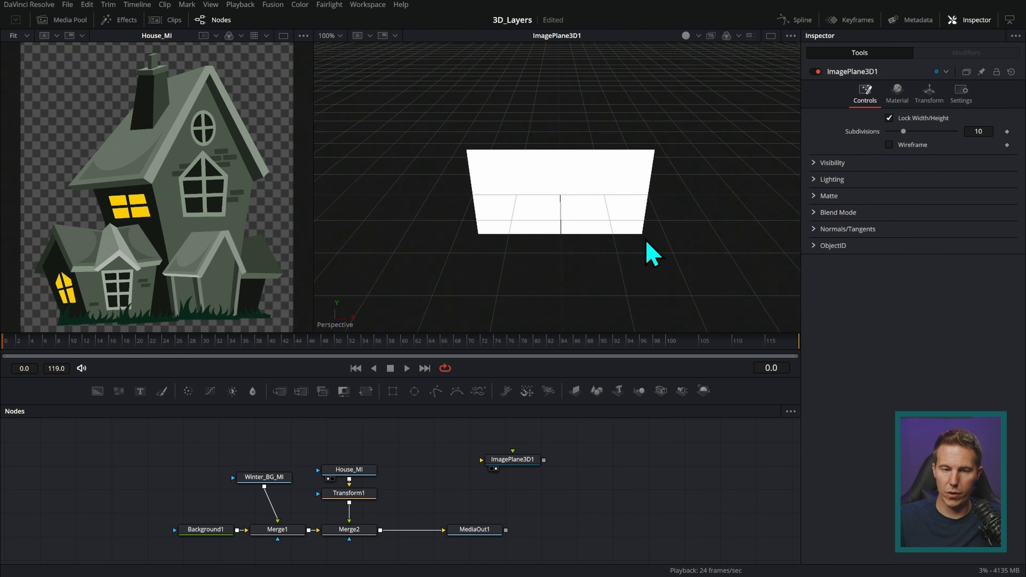
pyautogui.moveTo(355, 470); pyautogui.dragTo(482, 461)
pyautogui.click(350, 476)
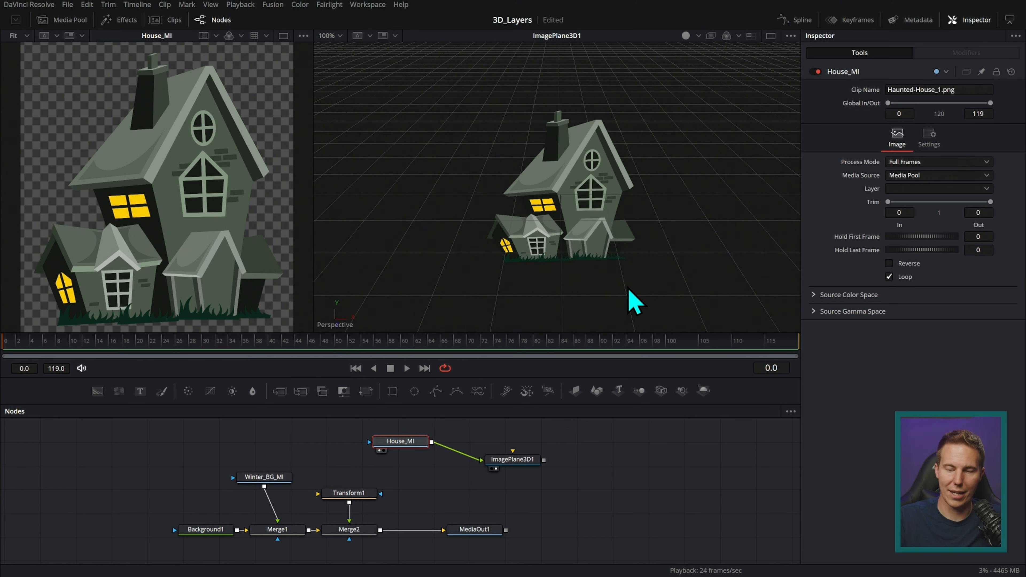
pyautogui.scroll(8, 635, 303)
pyautogui.scroll(-4, 651, 254)
pyautogui.moveTo(646, 257); pyautogui.dragTo(573, 241)
# - Add a Merge3D node feeding a Renderer3D node, and show the renderer in the second viewer
pyautogui.click(533, 463)
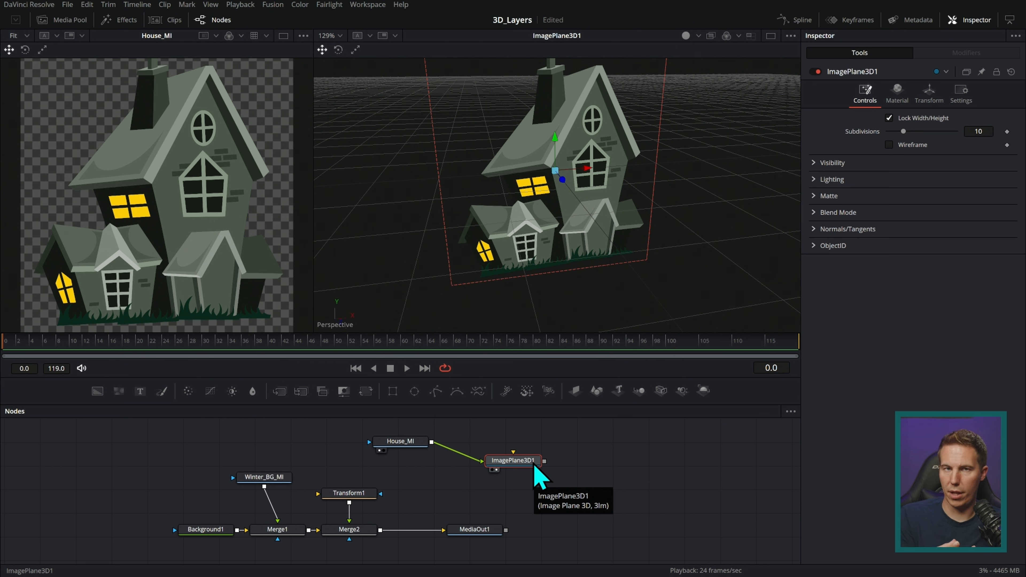
pyautogui.moveTo(534, 466); pyautogui.dragTo(522, 446)
pyautogui.click(635, 431)
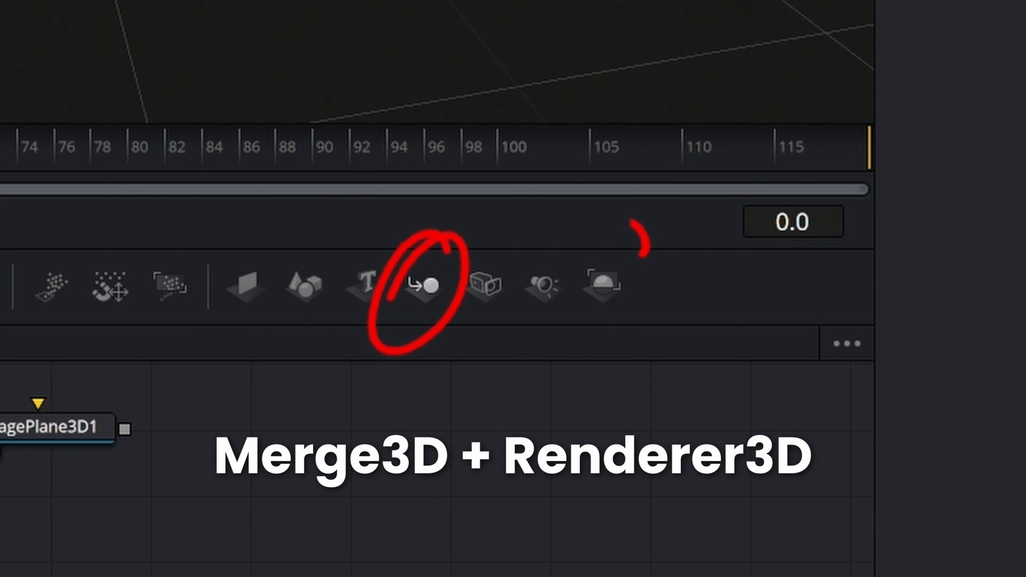
pyautogui.moveTo(639, 391); pyautogui.dragTo(623, 442)
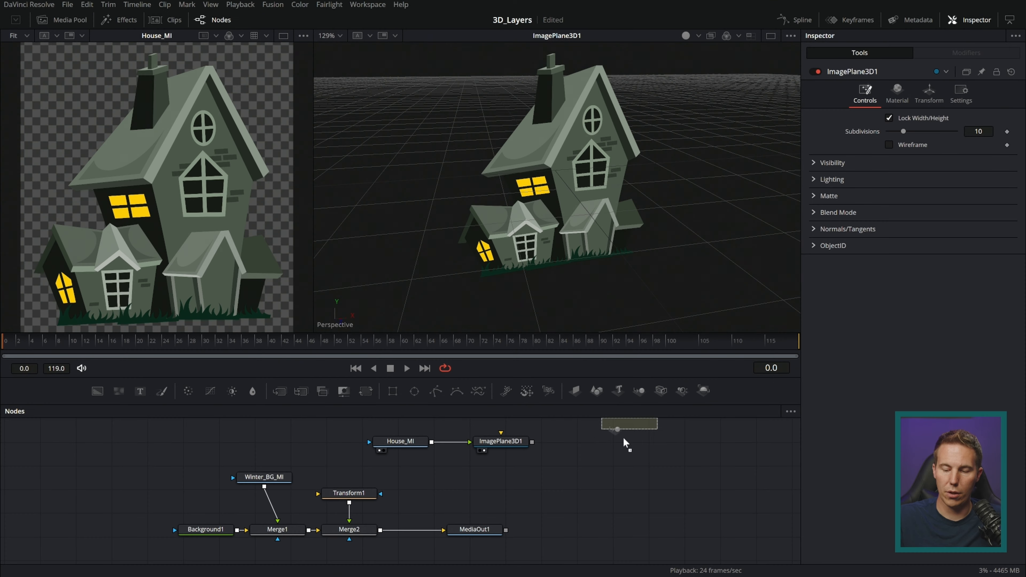
pyautogui.moveTo(704, 390)
pyautogui.mouseDown()
pyautogui.moveTo(702, 446)
pyautogui.moveTo(641, 455)
pyautogui.mouseUp()
pyautogui.moveTo(644, 450); pyautogui.dragTo(713, 450)
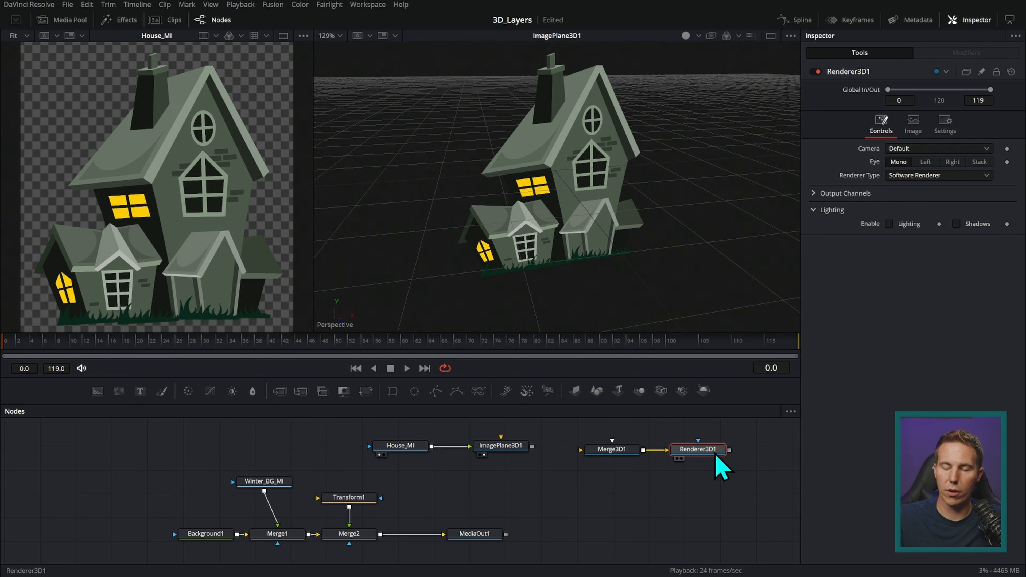
pyautogui.press('2')
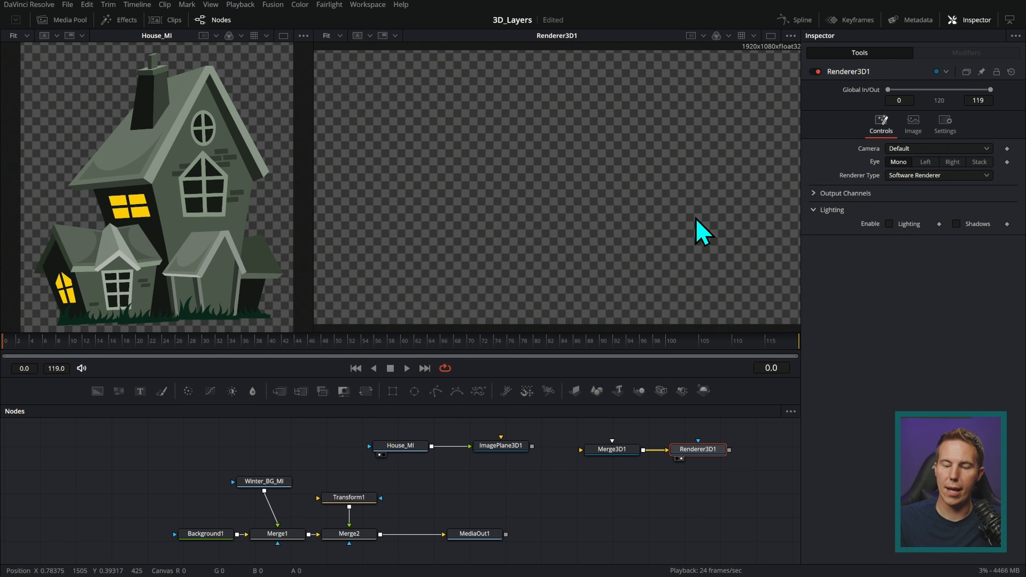
# - Connect ImagePlane3D1 to Merge3D1 and compare the merged 3D scene with the Renderer3D1 output
pyautogui.click(614, 451)
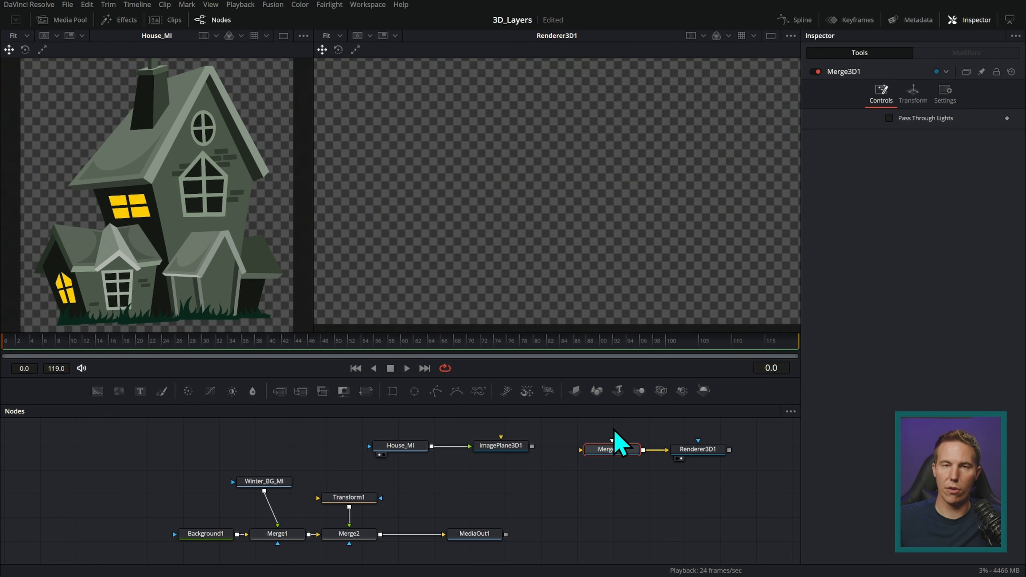
pyautogui.moveTo(532, 446); pyautogui.dragTo(604, 450)
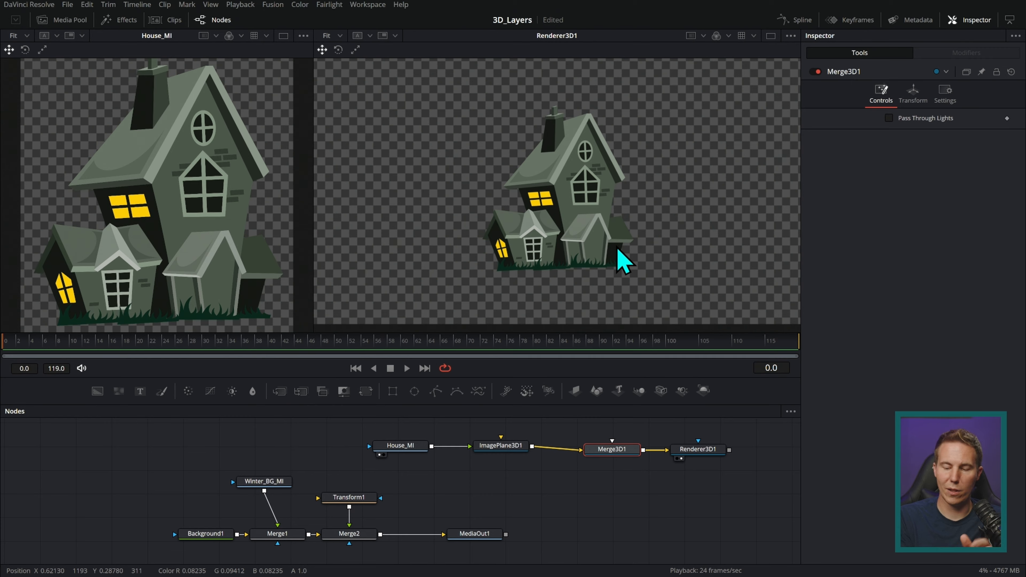
pyautogui.press('2')
pyautogui.scroll(2, 637, 275)
pyautogui.moveTo(636, 275)
pyautogui.mouseDown()
pyautogui.moveTo(709, 271)
pyautogui.moveTo(629, 270)
pyautogui.moveTo(650, 289)
pyautogui.mouseUp()
pyautogui.moveTo(698, 450); pyautogui.dragTo(727, 206)
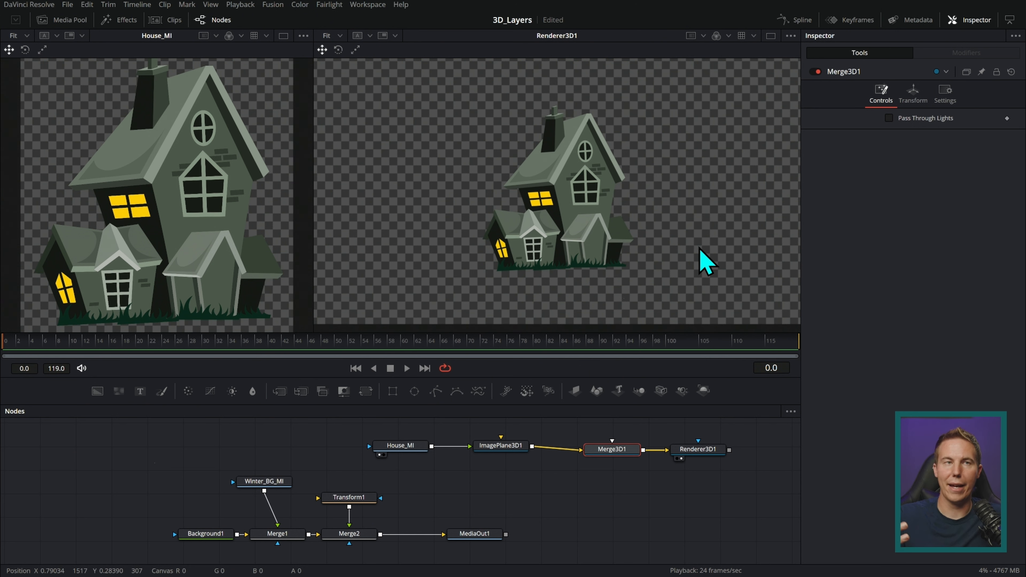
pyautogui.scroll(3, 603, 481)
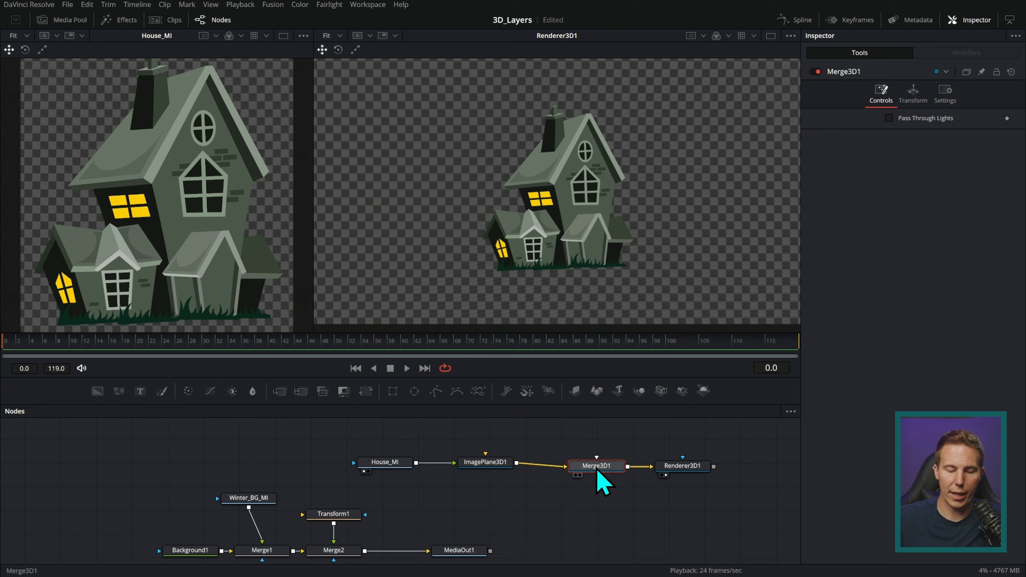
# - Add a second ImagePlane3D node, feed Winter_BG_MI into it and connect it to Merge3D1
pyautogui.moveTo(575, 390); pyautogui.dragTo(548, 452)
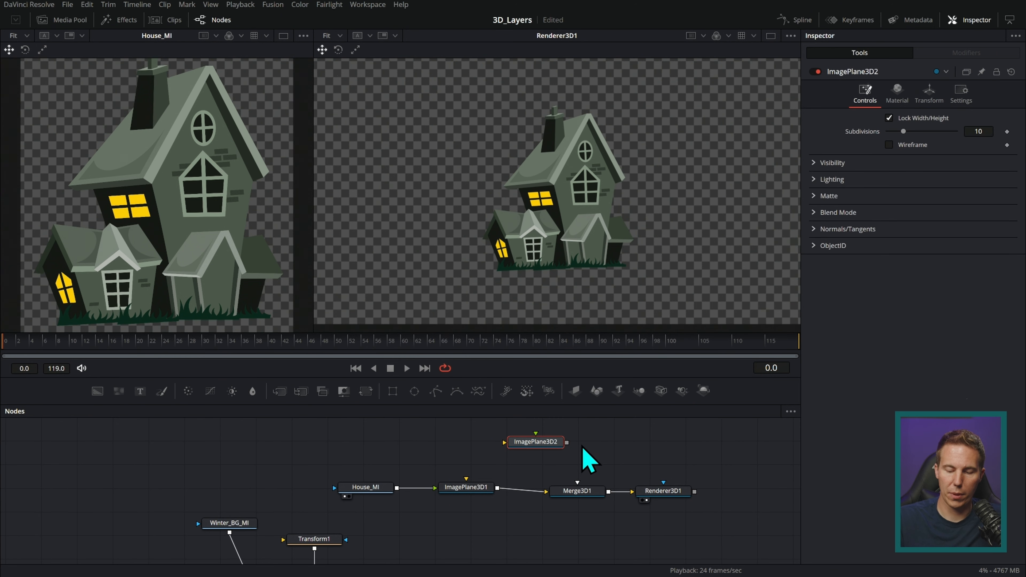
pyautogui.moveTo(468, 469); pyautogui.dragTo(477, 457)
pyautogui.moveTo(257, 512); pyautogui.dragTo(408, 437)
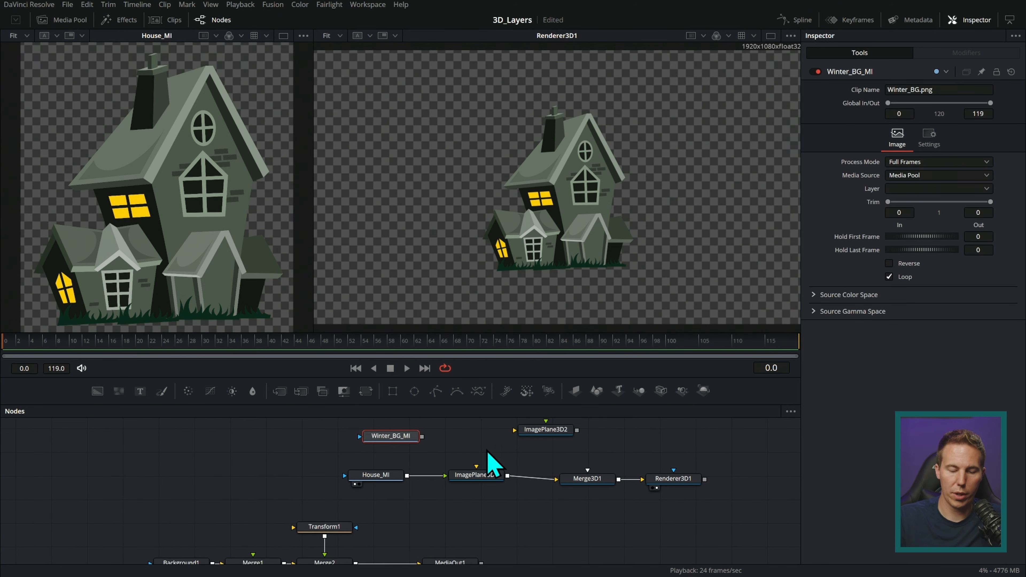
pyautogui.moveTo(493, 447); pyautogui.dragTo(523, 465)
pyautogui.moveTo(449, 456); pyautogui.dragTo(615, 507)
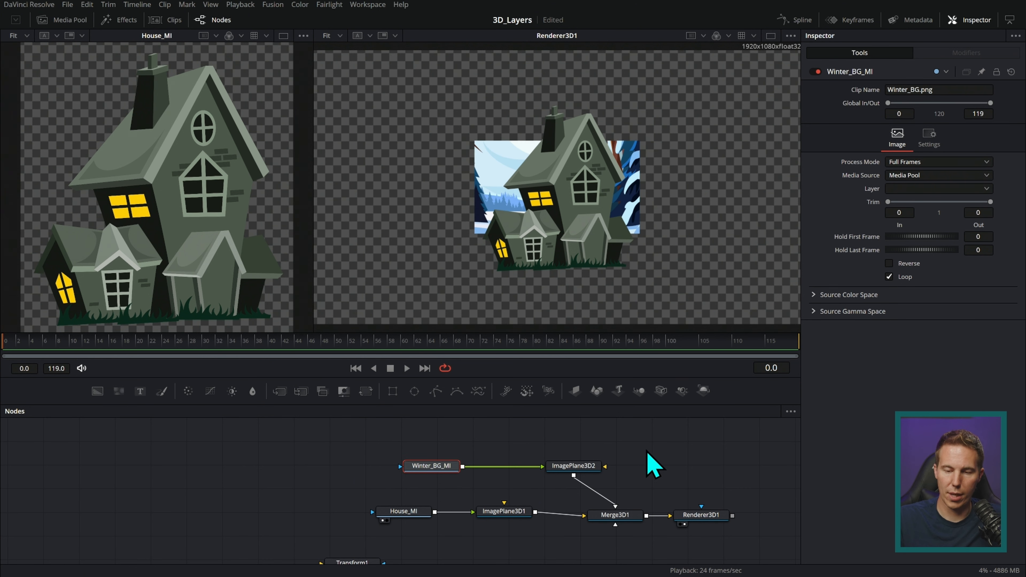
# - Show Merge3D1 in the second viewer and move the winter background plane just behind the house, to Z about -0.047
pyautogui.moveTo(656, 455); pyautogui.dragTo(638, 439)
pyautogui.moveTo(610, 501); pyautogui.dragTo(699, 268)
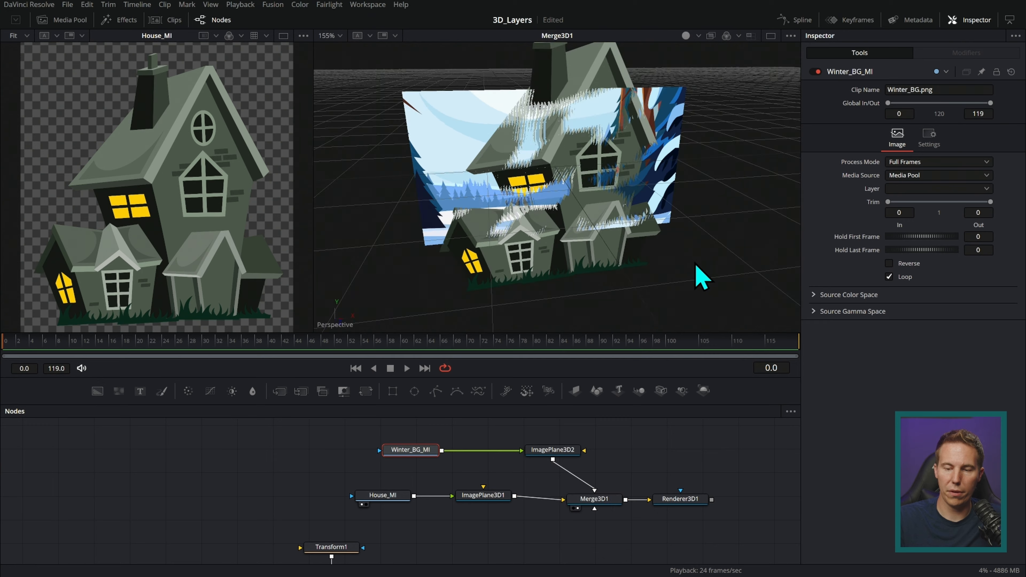
pyautogui.moveTo(614, 276)
pyautogui.mouseDown()
pyautogui.moveTo(643, 277)
pyautogui.moveTo(630, 280)
pyautogui.mouseUp()
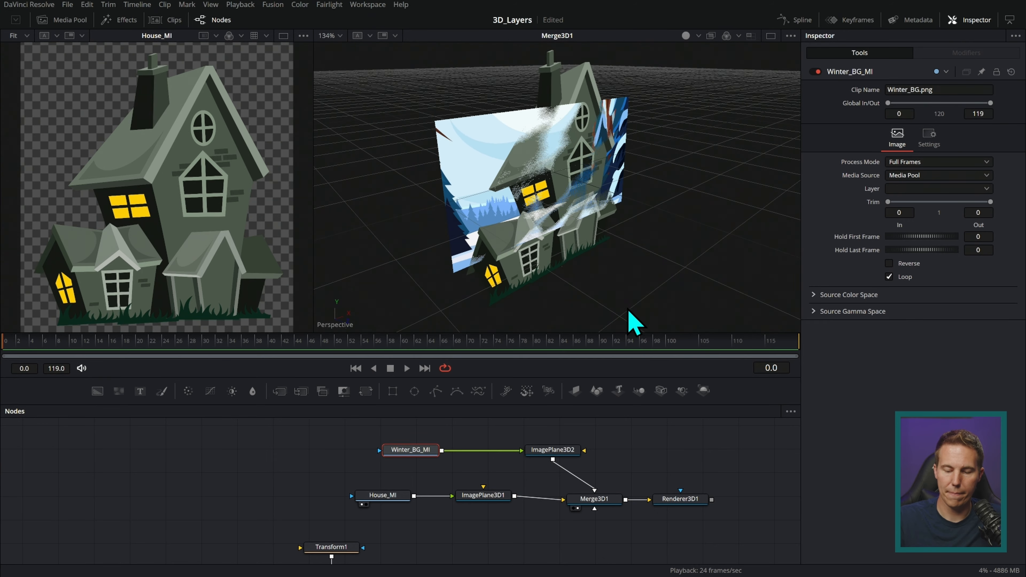
pyautogui.click(570, 456)
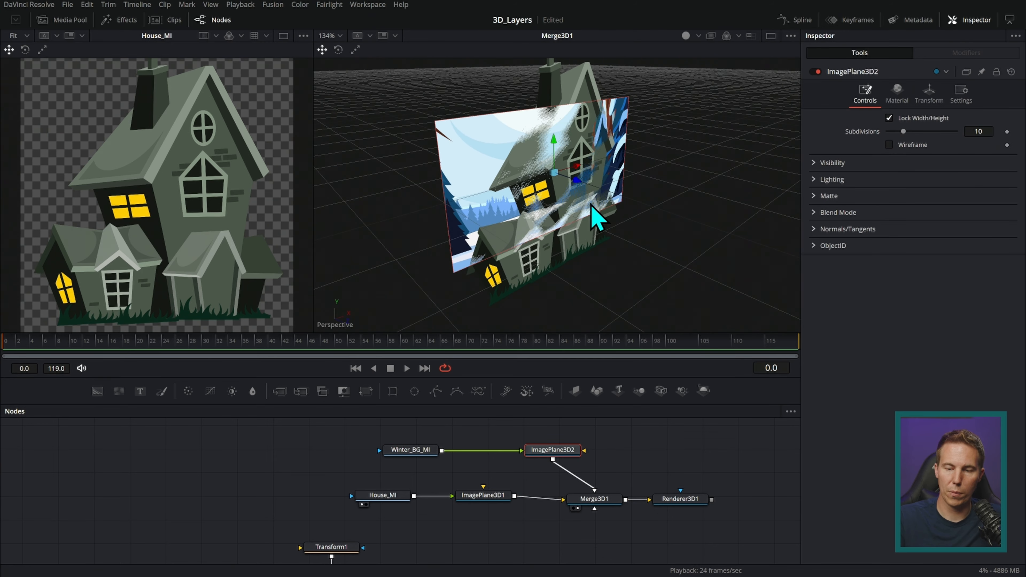
pyautogui.moveTo(577, 181); pyautogui.dragTo(566, 184)
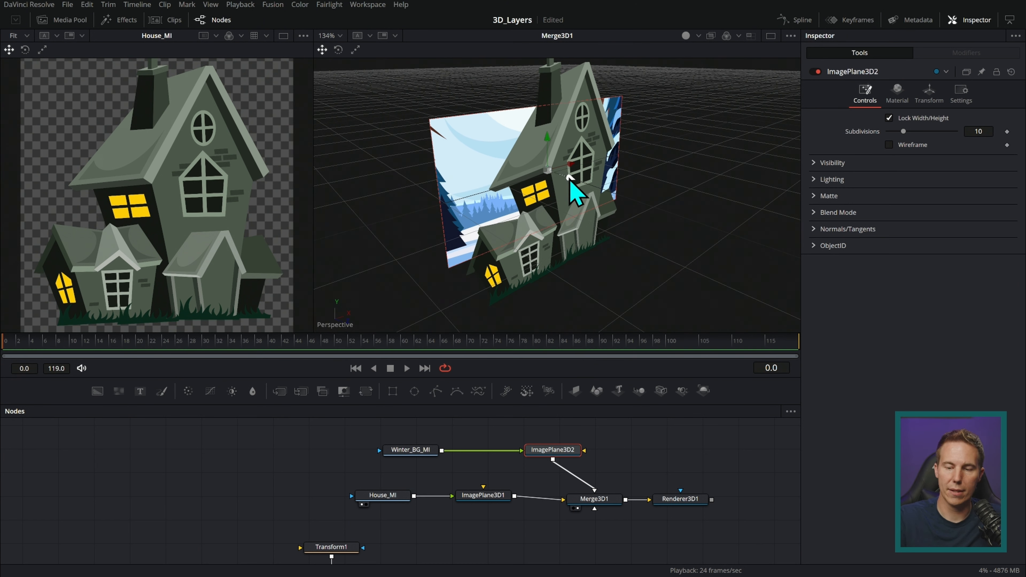
pyautogui.moveTo(571, 181); pyautogui.dragTo(568, 183)
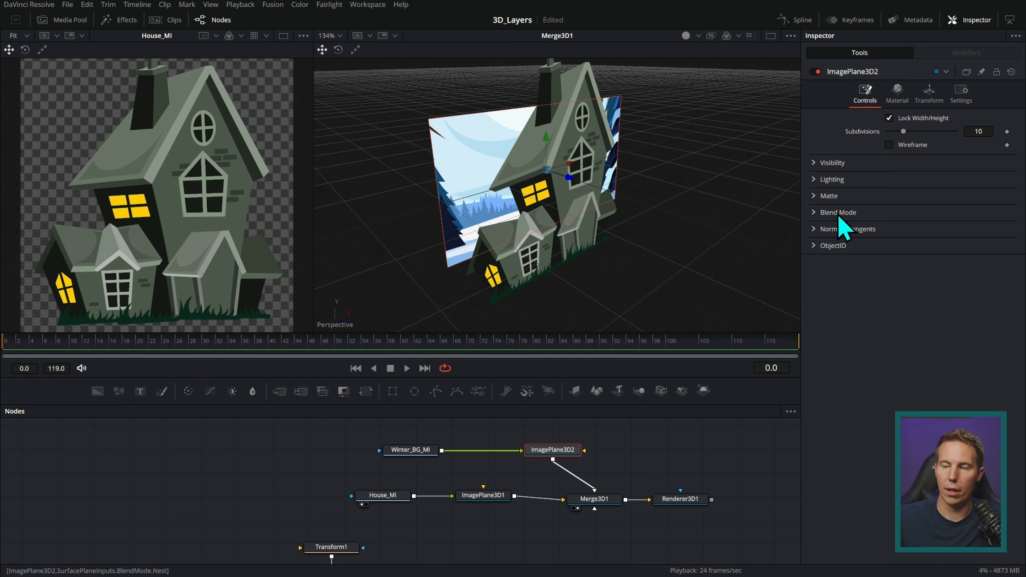
# - Scale the background plane to 2.56 and push it farther behind the house, to Z about -1.46
pyautogui.click(931, 97)
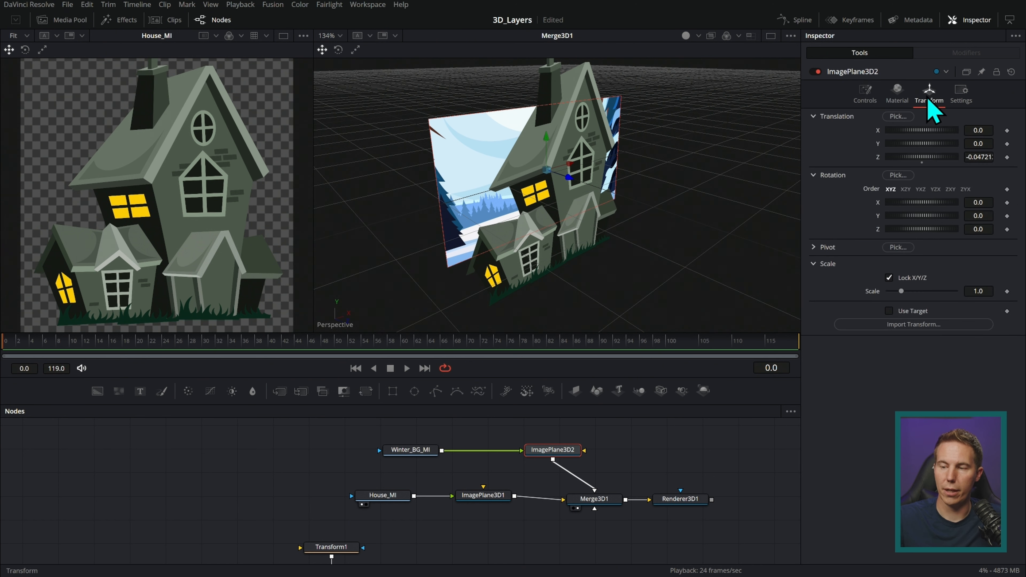
pyautogui.moveTo(901, 291); pyautogui.dragTo(923, 297)
pyautogui.moveTo(682, 264); pyautogui.dragTo(662, 262)
pyautogui.moveTo(570, 177); pyautogui.dragTo(426, 167)
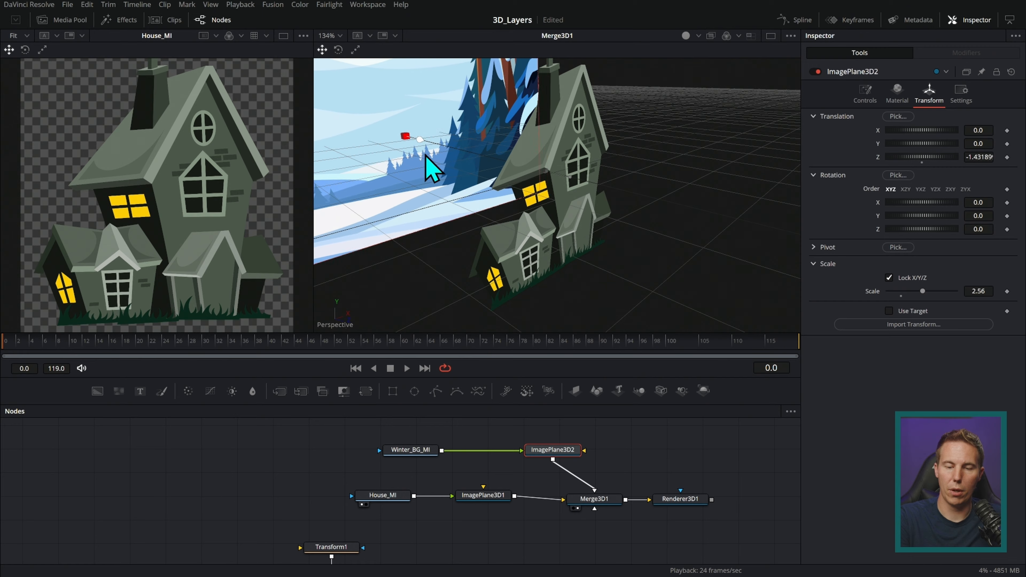
pyautogui.moveTo(672, 225); pyautogui.dragTo(643, 250)
pyautogui.scroll(-6, 648, 238)
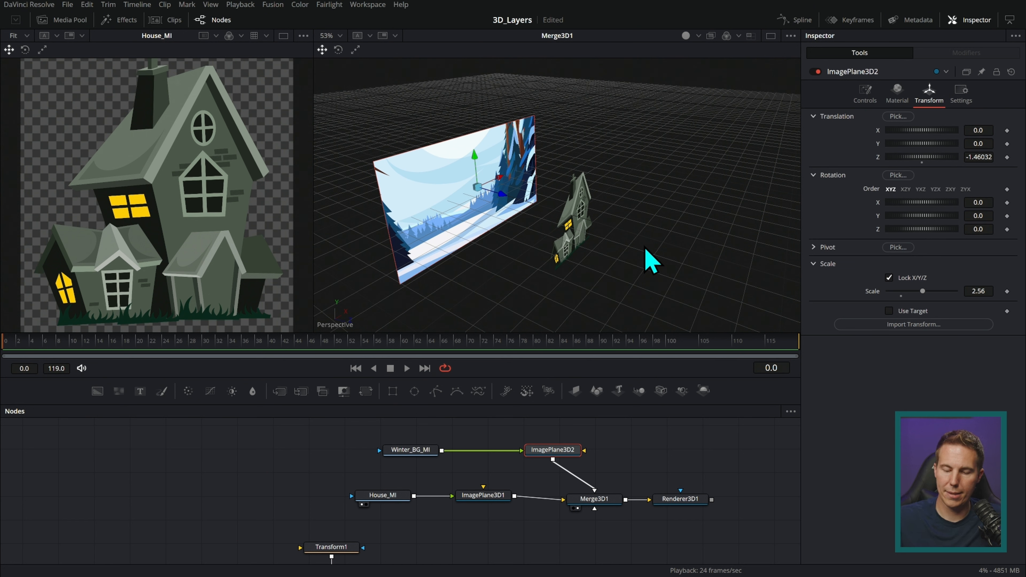
# - Enlarge the background plane to a scale of 4.843, and show Merge3D1 in the first viewer and Renderer3D1 in the second
pyautogui.moveTo(925, 291); pyautogui.dragTo(954, 293)
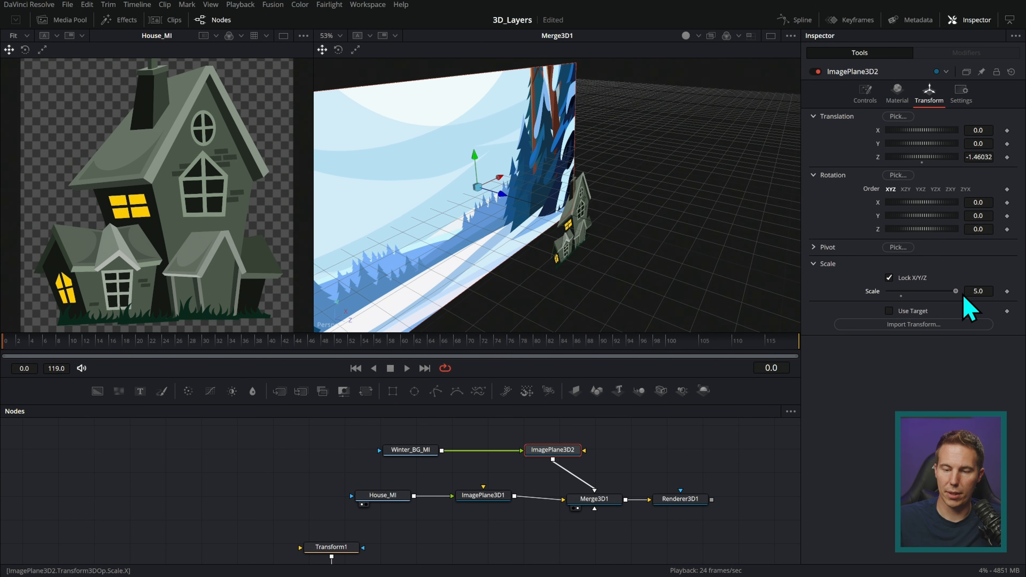
pyautogui.moveTo(614, 515); pyautogui.dragTo(259, 239)
pyautogui.scroll(-6, 253, 238)
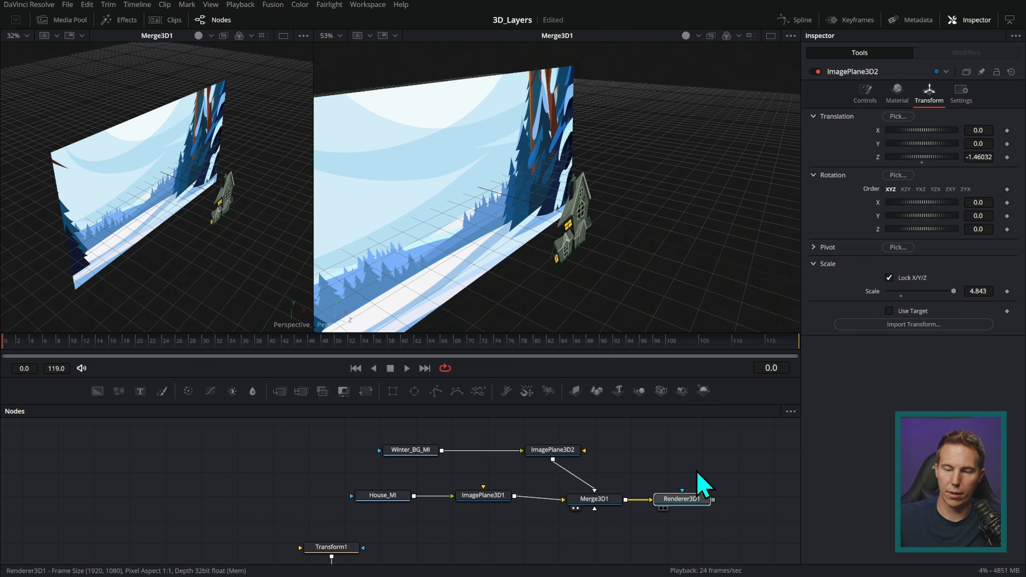
pyautogui.moveTo(699, 500); pyautogui.dragTo(715, 229)
# - Set the background plane's scale to 10, and reduce it until the plane just fills the rendered frame
pyautogui.doubleClick(978, 292)
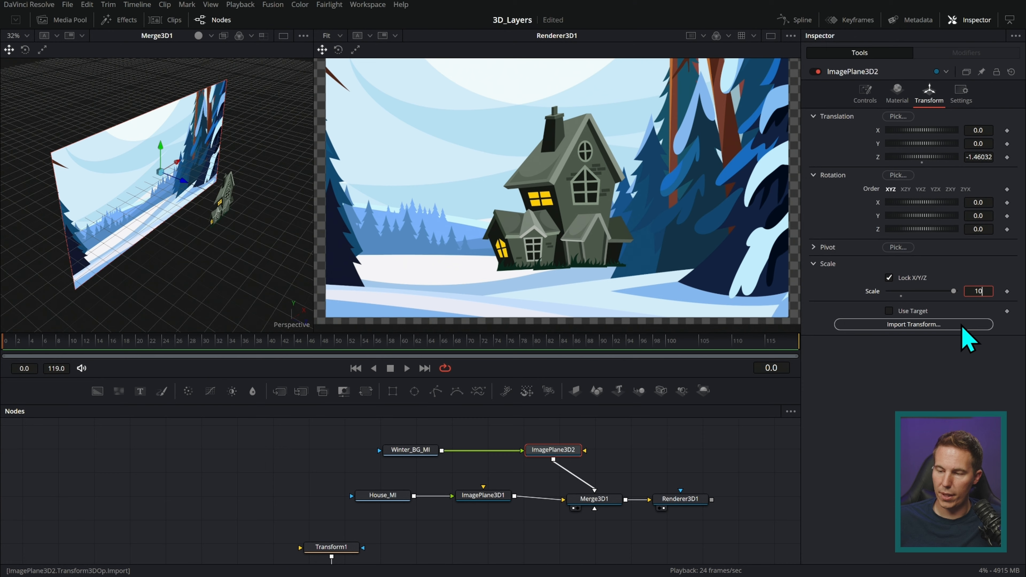
pyautogui.press('Return')
pyautogui.moveTo(953, 291); pyautogui.dragTo(919, 300)
# - Move the house plane sideways and down so the house stands on the snow, away from the large trees
pyautogui.click(483, 495)
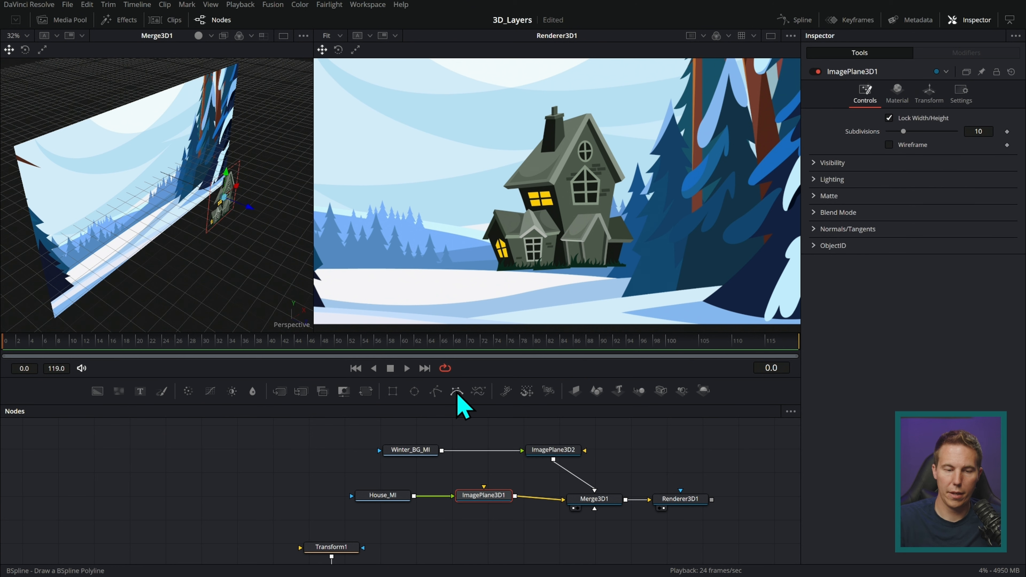
pyautogui.moveTo(230, 190); pyautogui.dragTo(216, 207)
# - Add a Camera3D node connected to Merge3D1, and pull the camera back to frame the house against the background
pyautogui.moveTo(684, 448); pyautogui.dragTo(645, 433)
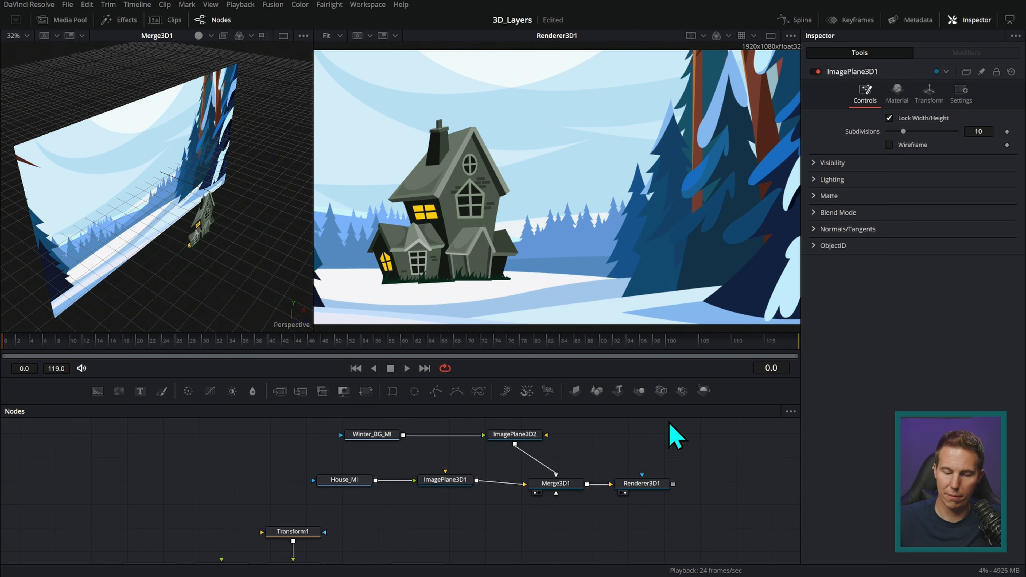
pyautogui.moveTo(663, 405); pyautogui.dragTo(596, 447)
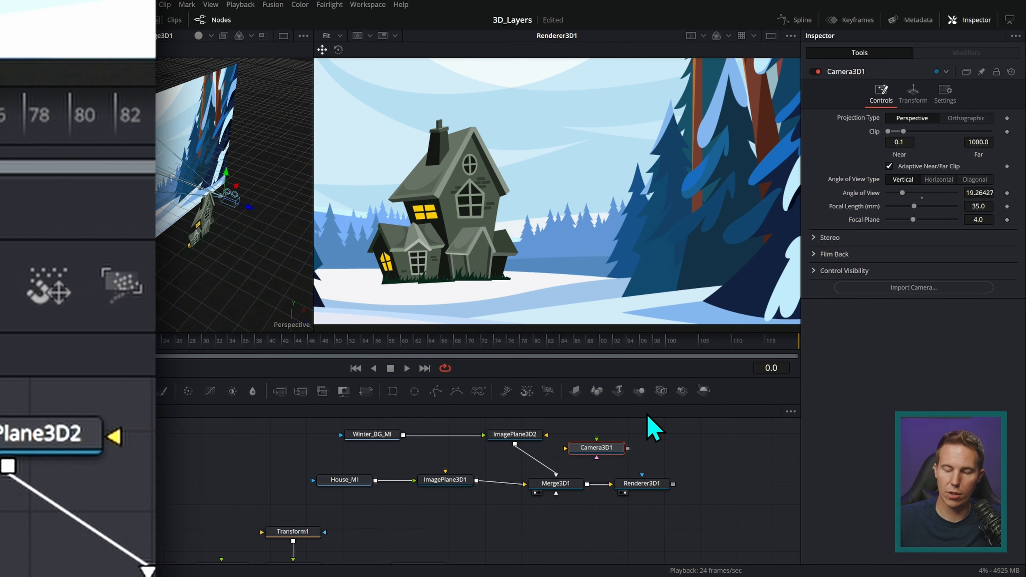
pyautogui.moveTo(629, 449); pyautogui.dragTo(576, 485)
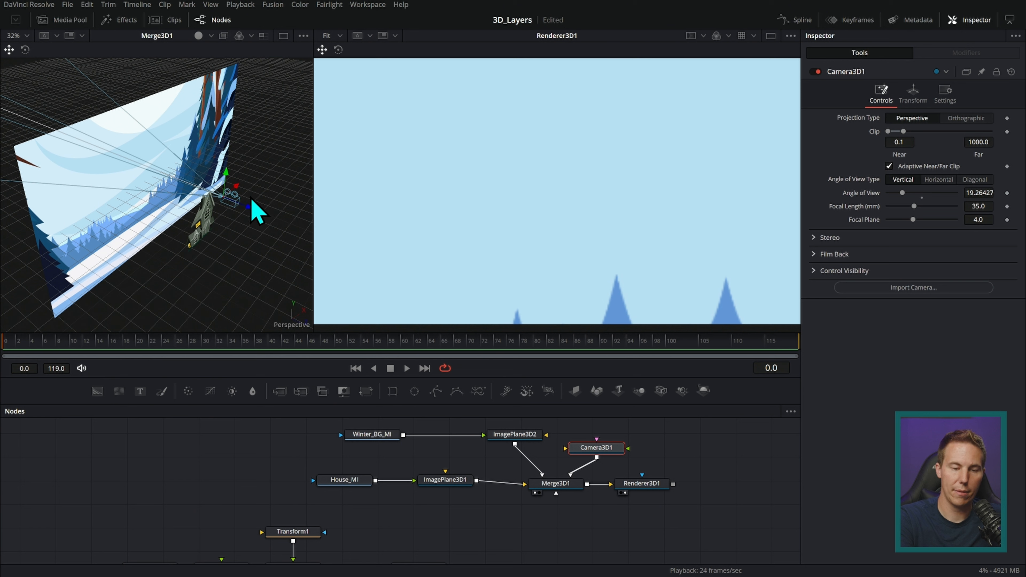
pyautogui.moveTo(250, 214); pyautogui.dragTo(408, 360)
pyautogui.moveTo(287, 239); pyautogui.dragTo(286, 268)
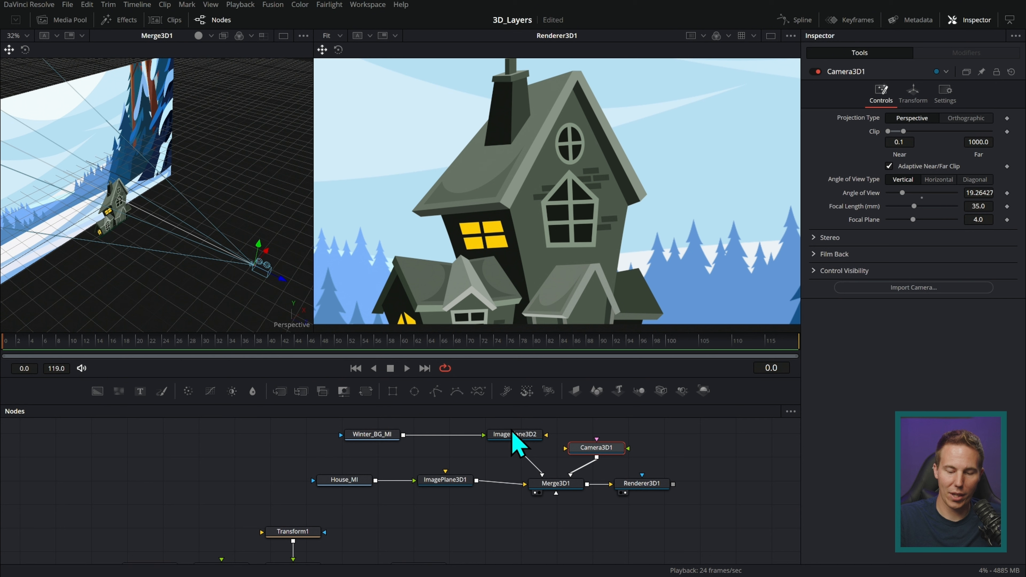
# - Bring the house plane toward the camera to Z about 1.12, scale it to 0.473 and raise it to Y about -0.049
pyautogui.click(456, 481)
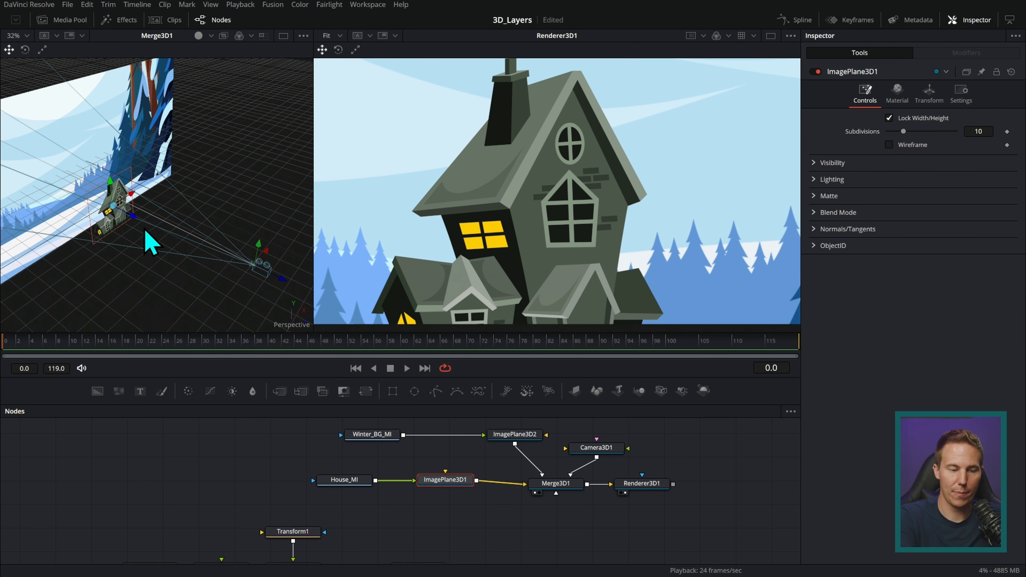
pyautogui.moveTo(137, 221); pyautogui.dragTo(187, 253)
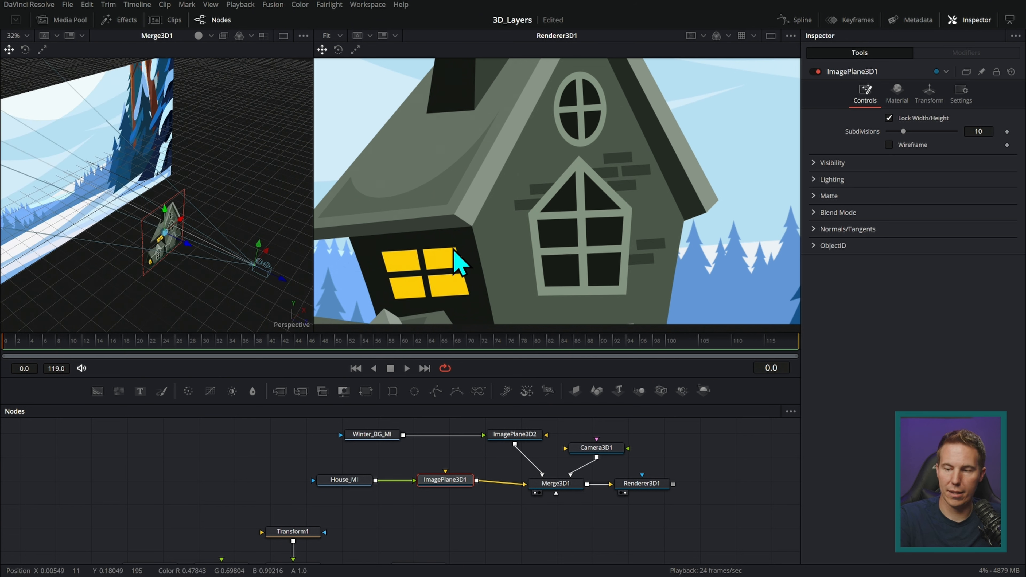
pyautogui.click(932, 95)
pyautogui.moveTo(903, 292); pyautogui.dragTo(896, 296)
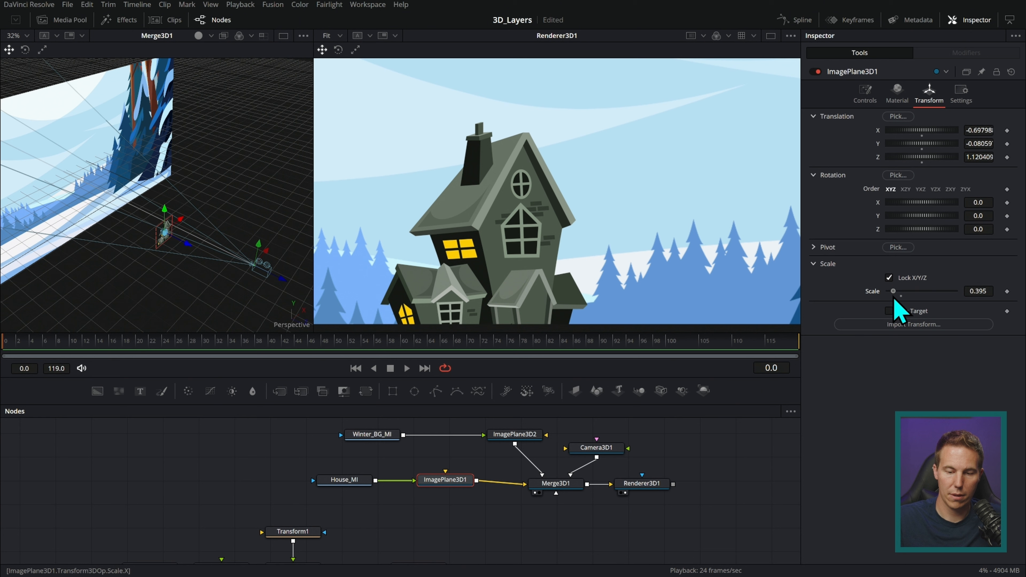
pyautogui.moveTo(165, 222); pyautogui.dragTo(169, 217)
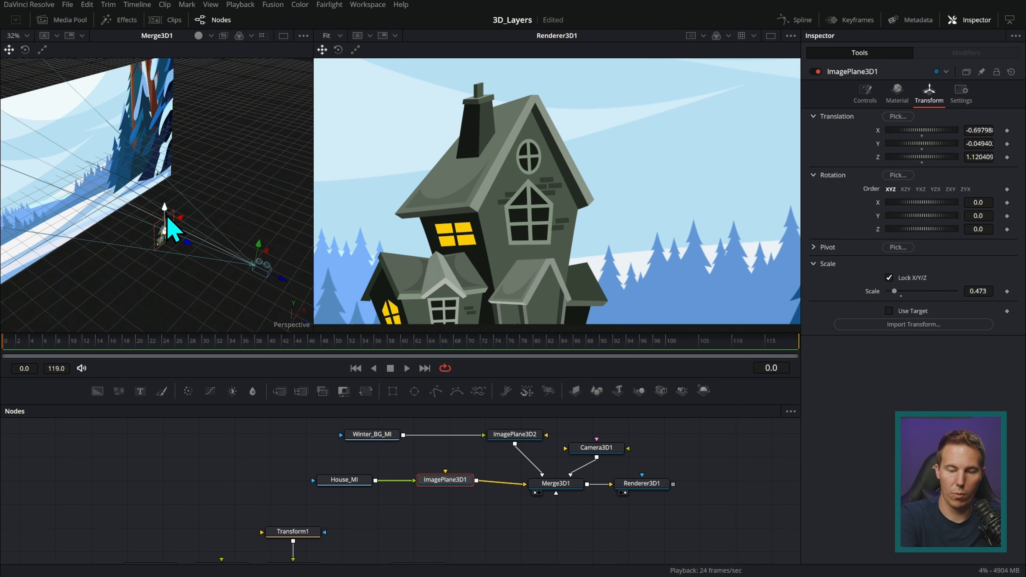
# - Move Camera3D1 slightly to check the parallax between the house and the winter background
pyautogui.click(606, 449)
pyautogui.moveTo(265, 257)
pyautogui.mouseDown()
pyautogui.moveTo(268, 271)
pyautogui.moveTo(260, 267)
pyautogui.moveTo(270, 271)
pyautogui.mouseUp()
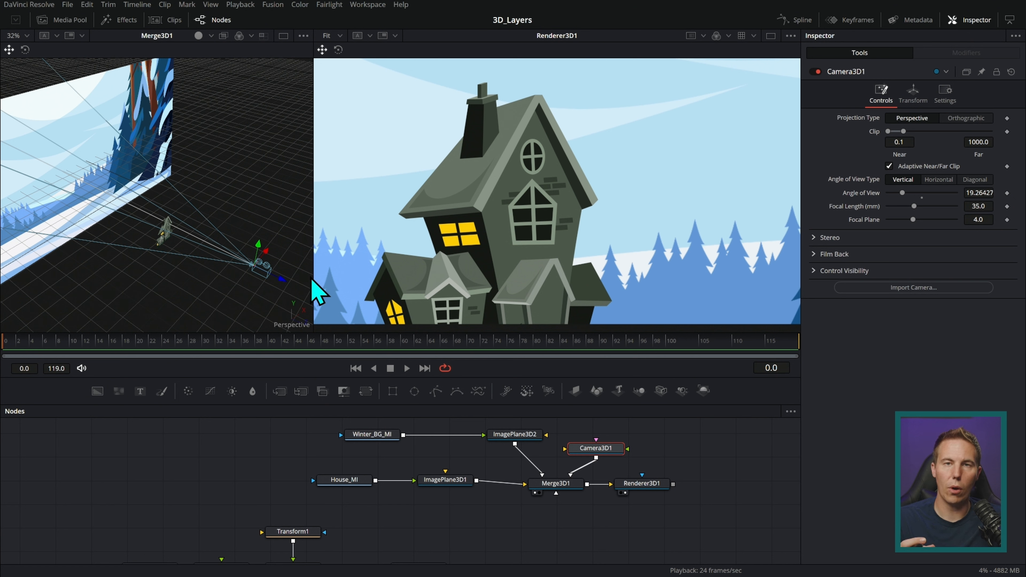